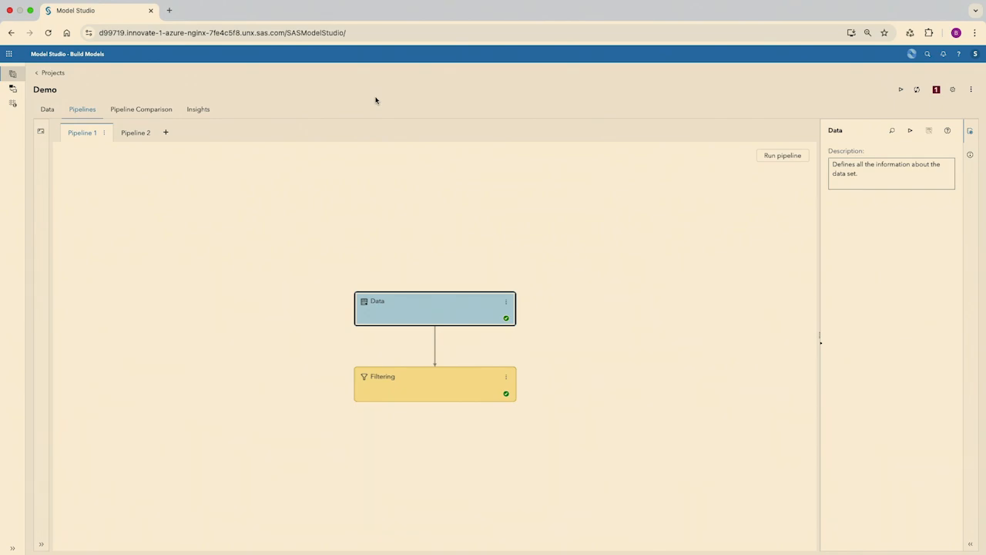
# Step: Have SAS Viya Copilot suggest the next node after Filtering in Pipeline 1, and start its exploration of candidate models
pyautogui.click(395, 378)
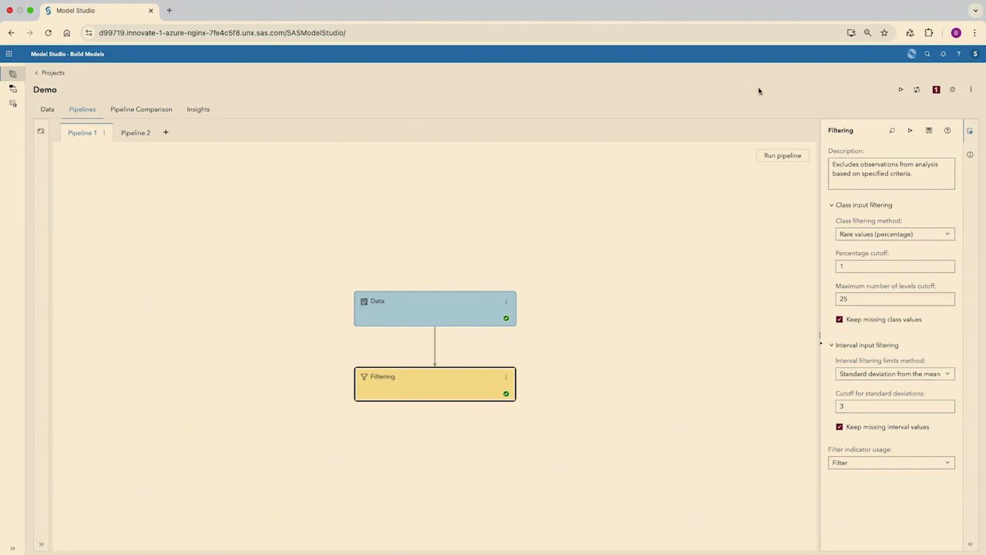
pyautogui.click(912, 55)
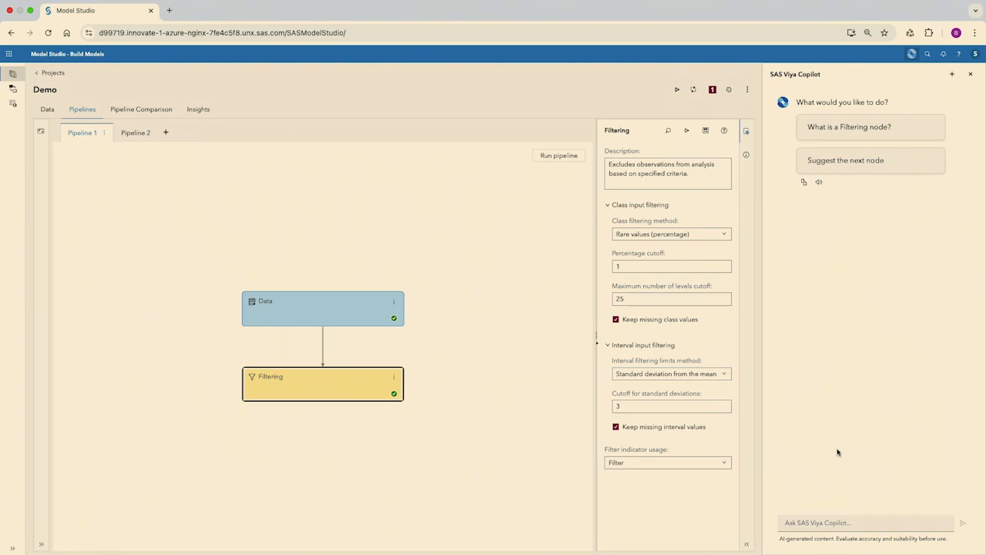
pyautogui.click(855, 168)
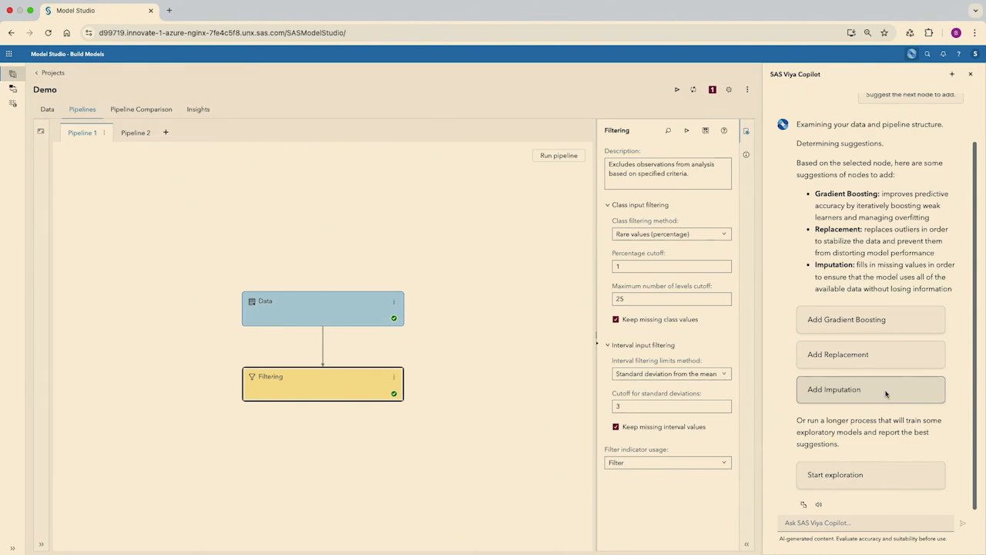
pyautogui.click(865, 473)
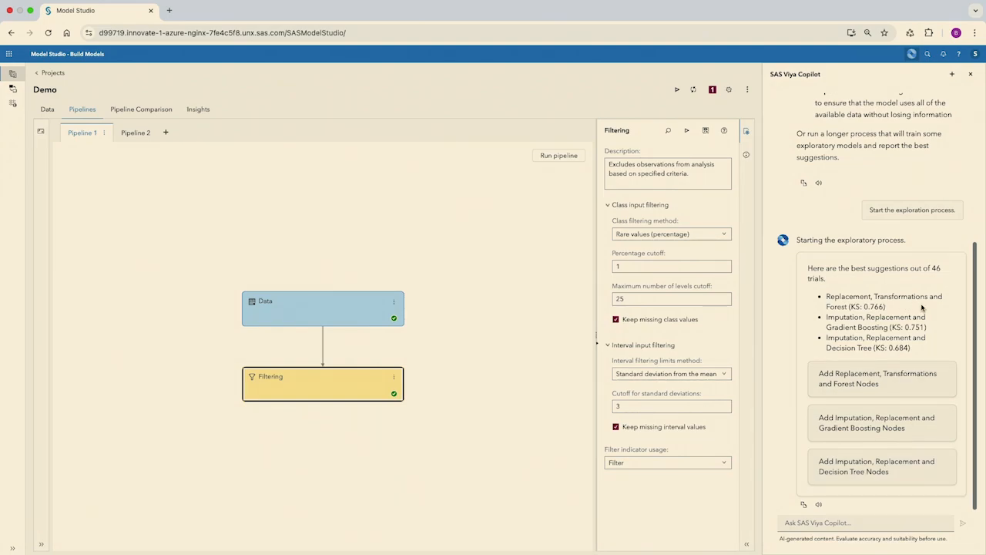
# Step: Add the suggested Replacement, Transformations and Forest nodes to Pipeline 1 and review the settings Copilot lists for them
pyautogui.click(873, 375)
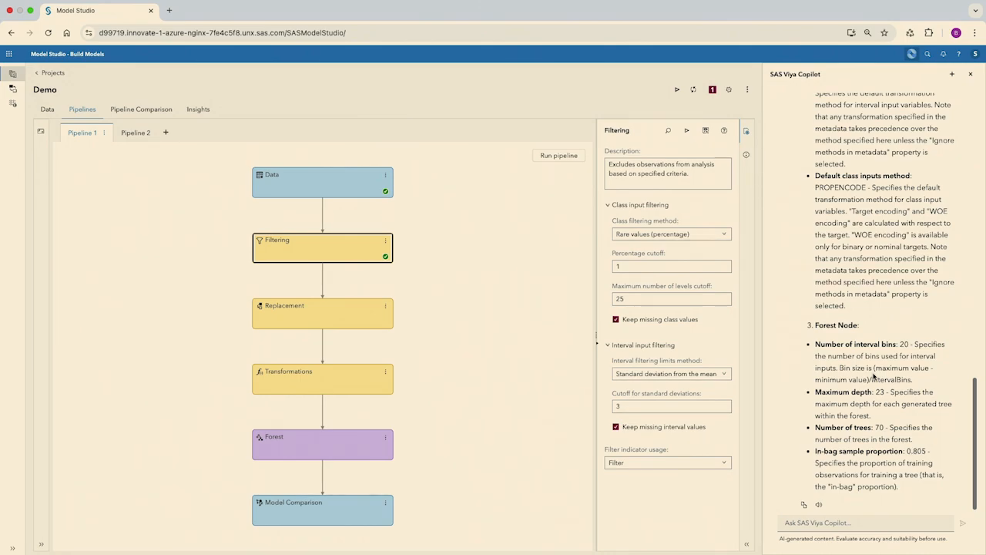
pyautogui.scroll(5, 878, 311)
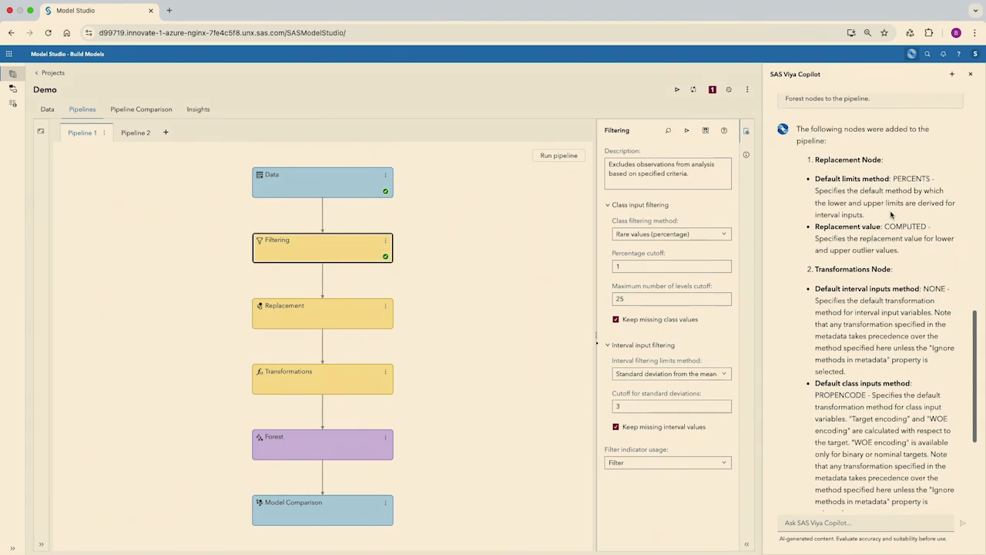
pyautogui.scroll(-1, 892, 215)
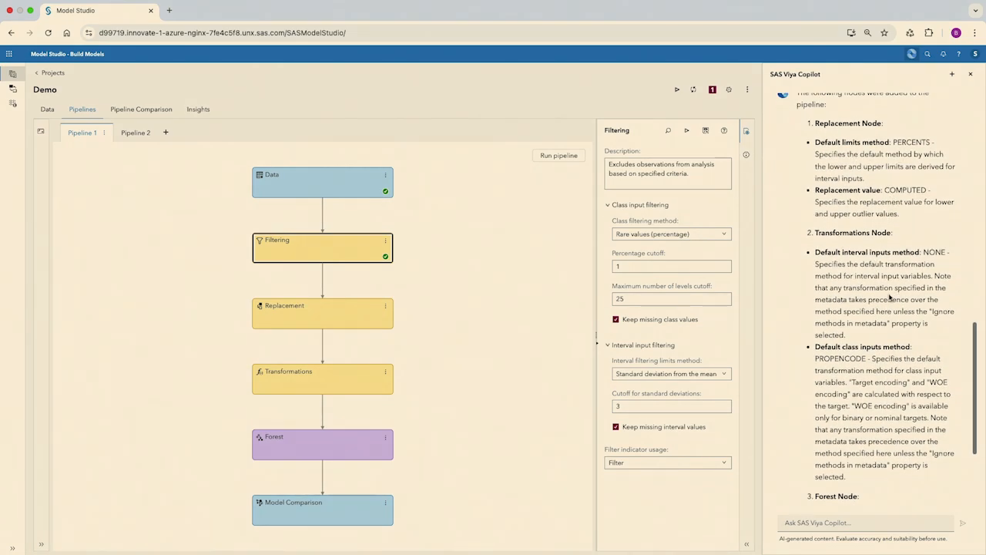
pyautogui.scroll(-1, 857, 303)
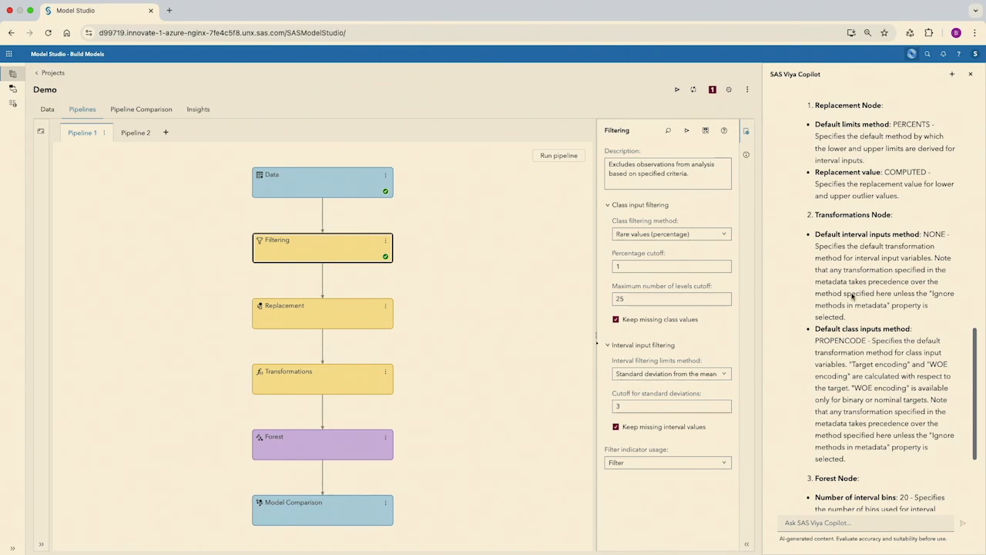
# Step: Ask Copilot to "explain the node results" for the Forest node in Pipeline 2
pyautogui.click(139, 133)
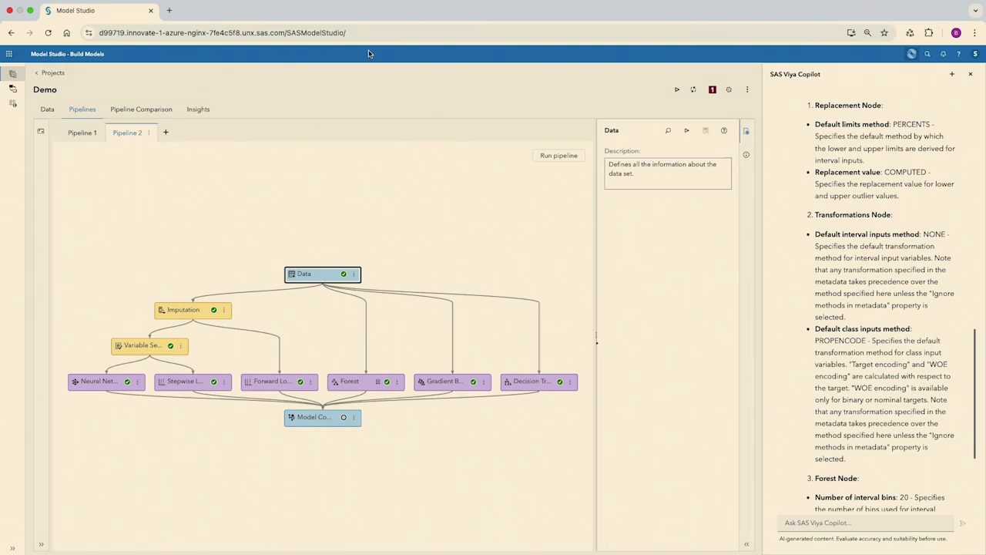
pyautogui.click(366, 383)
pyautogui.click(853, 524)
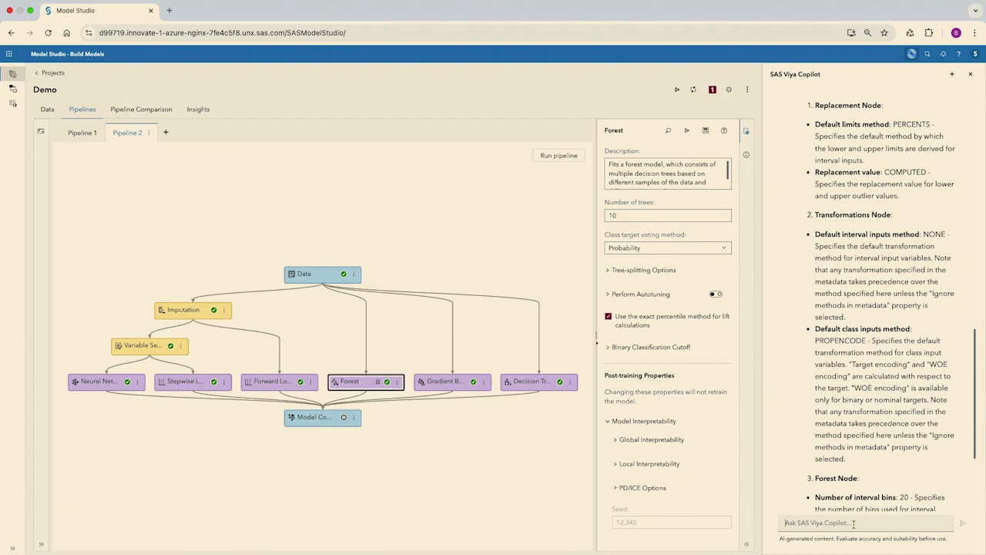
pyautogui.write('explain the n')
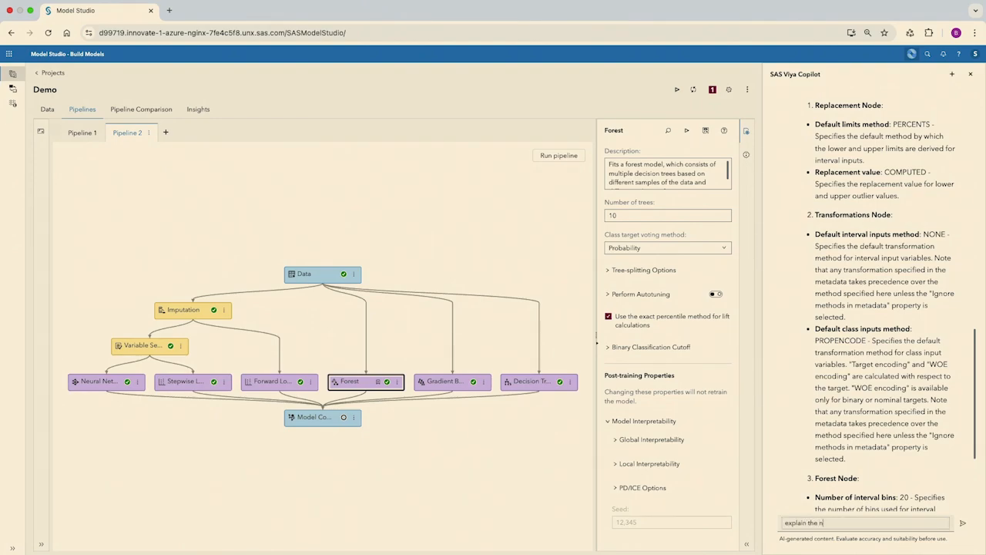
pyautogui.write('ode results')
pyautogui.press('Return')
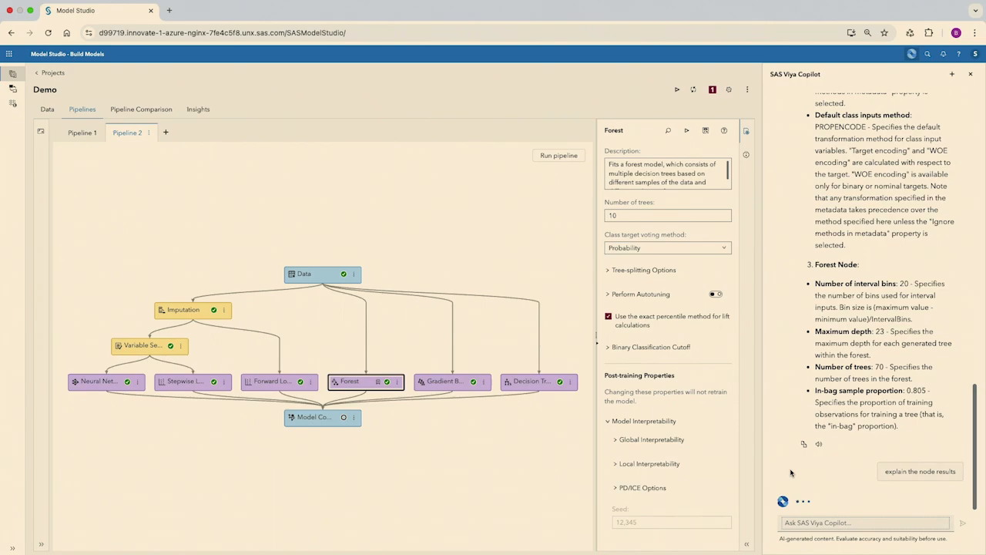
# Step: Open the Forest node's results, read through Copilot's explanation from the overview to the conclusion, and close the results
pyautogui.rightClick(397, 383)
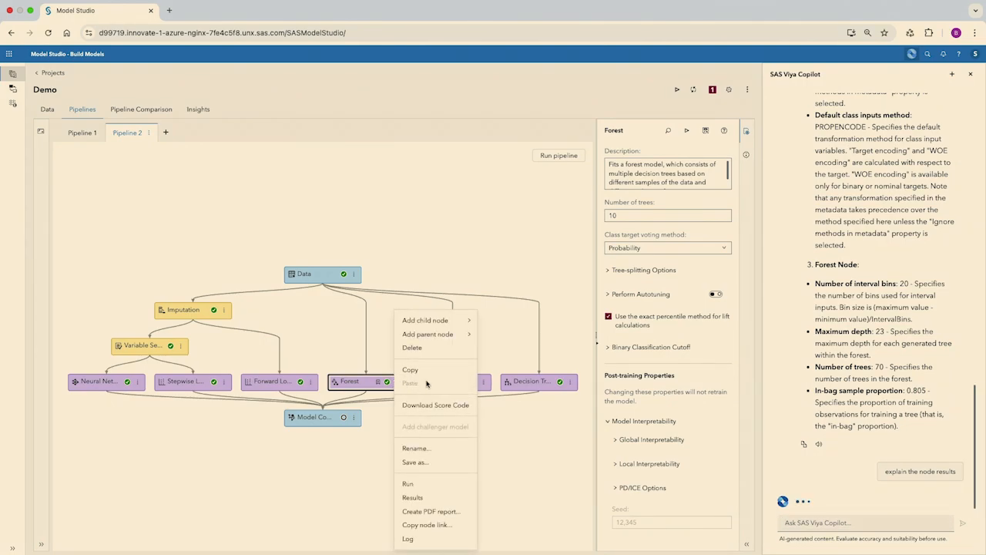
pyautogui.click(432, 501)
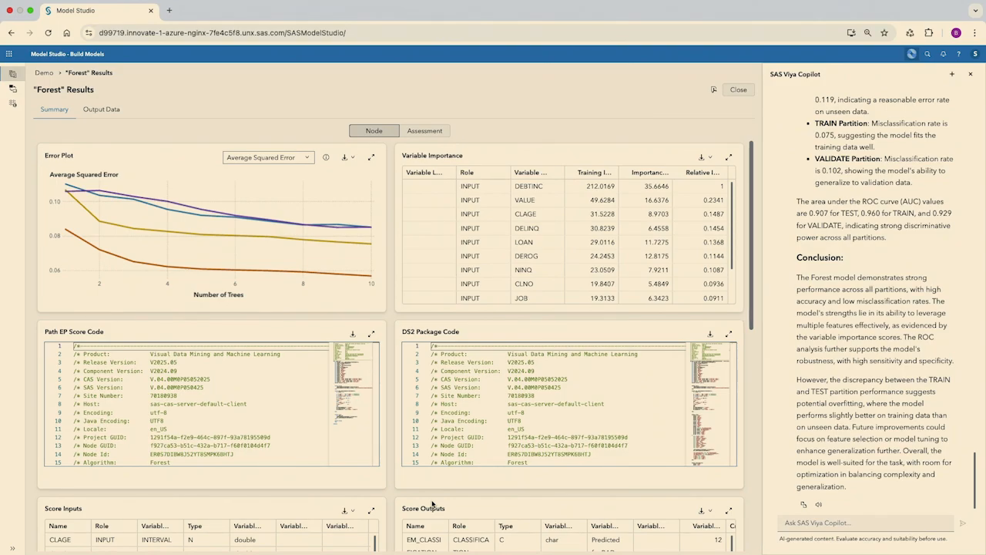
pyautogui.scroll(5, 871, 306)
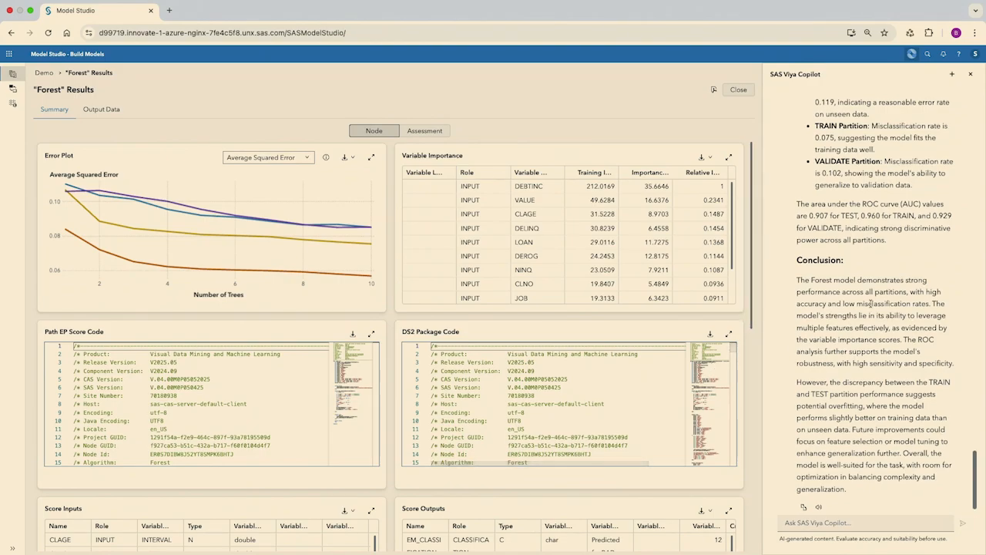
pyautogui.scroll(7, 871, 306)
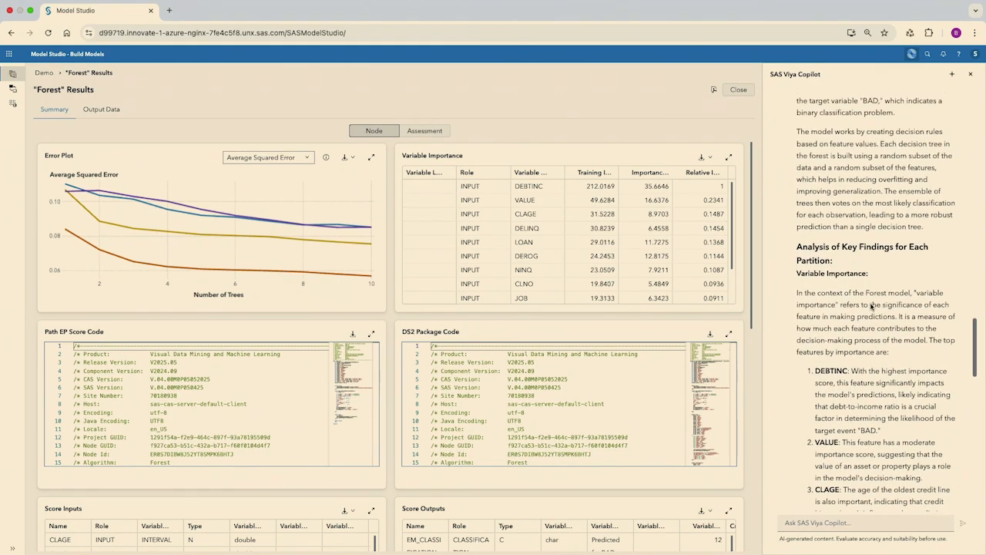
pyautogui.scroll(1, 871, 305)
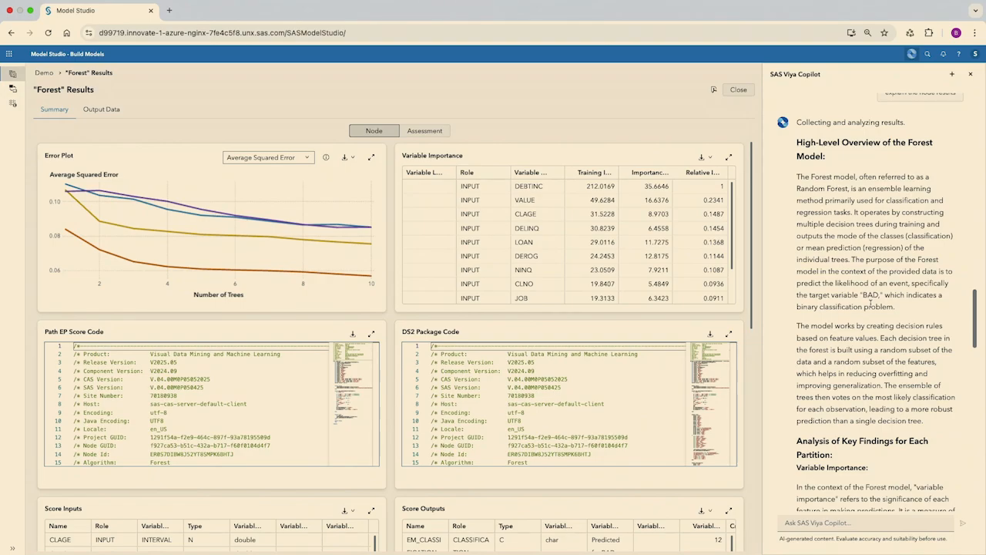
pyautogui.scroll(-3, 871, 306)
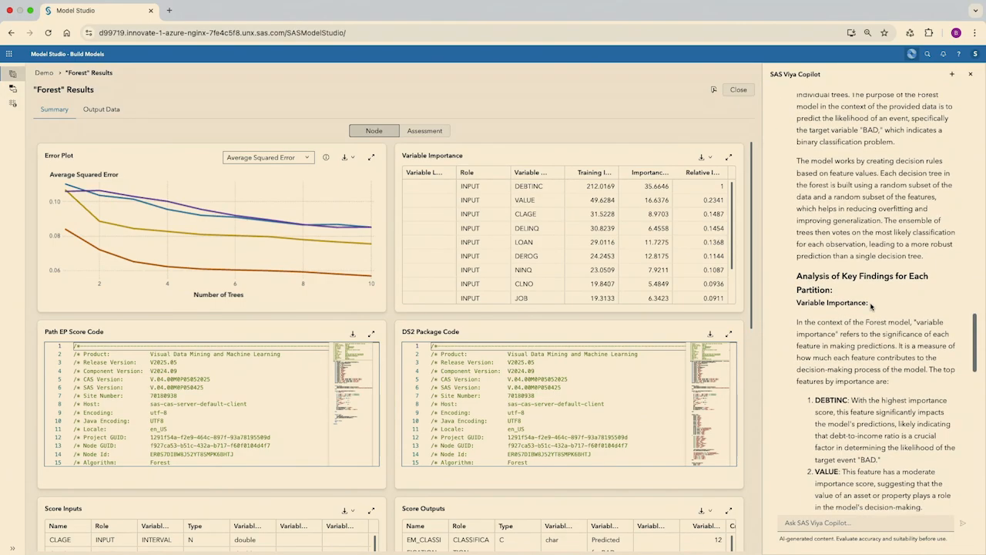
pyautogui.scroll(-2, 871, 306)
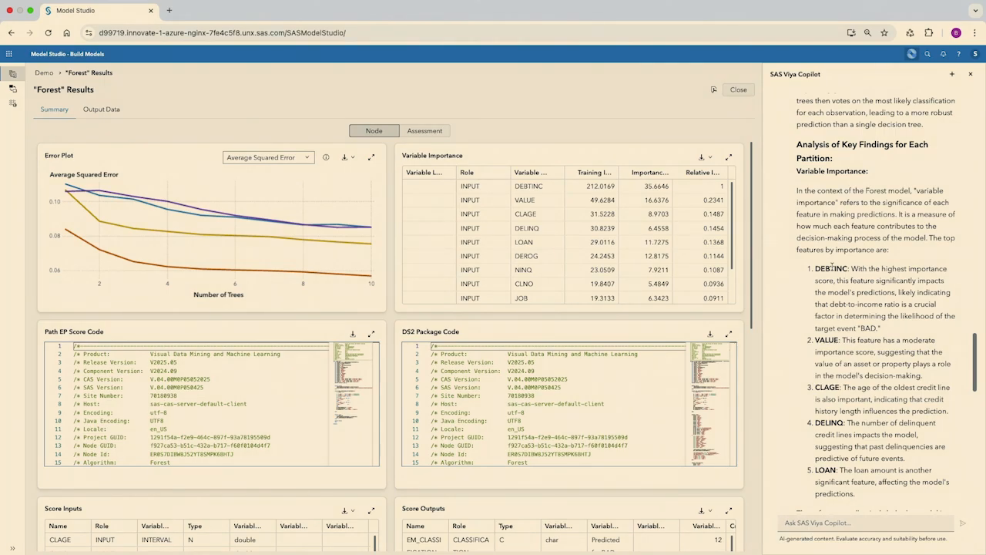
pyautogui.scroll(-10, 864, 293)
pyautogui.scroll(-5, 864, 300)
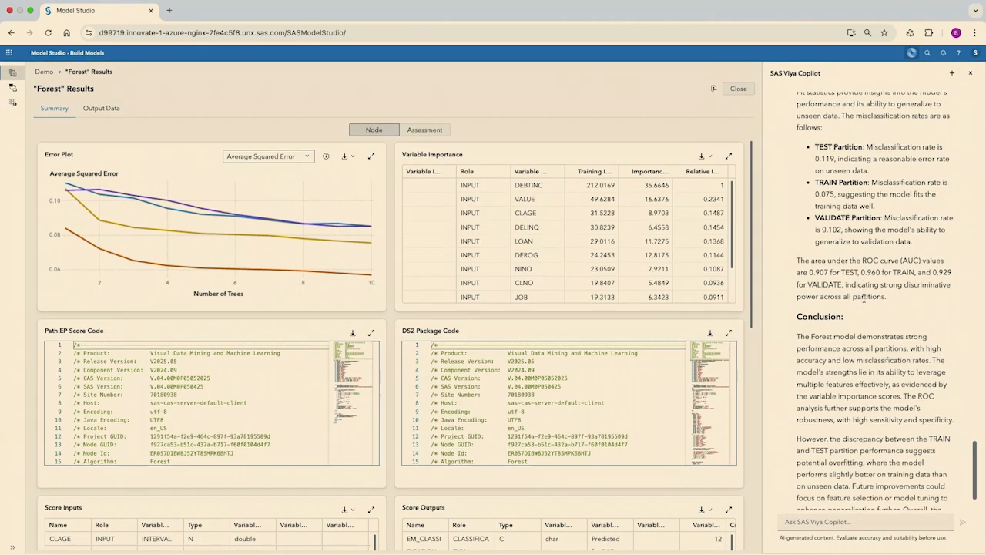
pyautogui.scroll(-3, 885, 379)
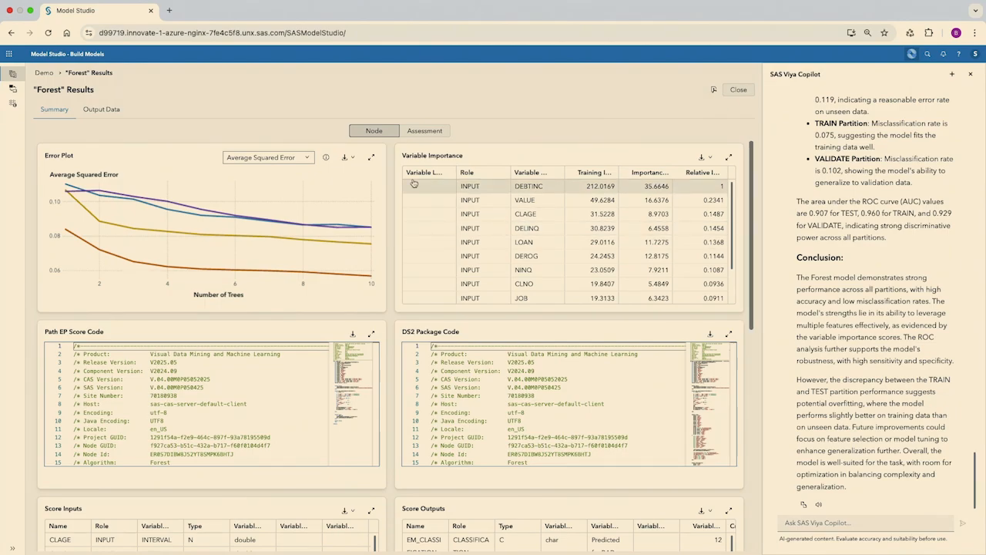
pyautogui.click(738, 89)
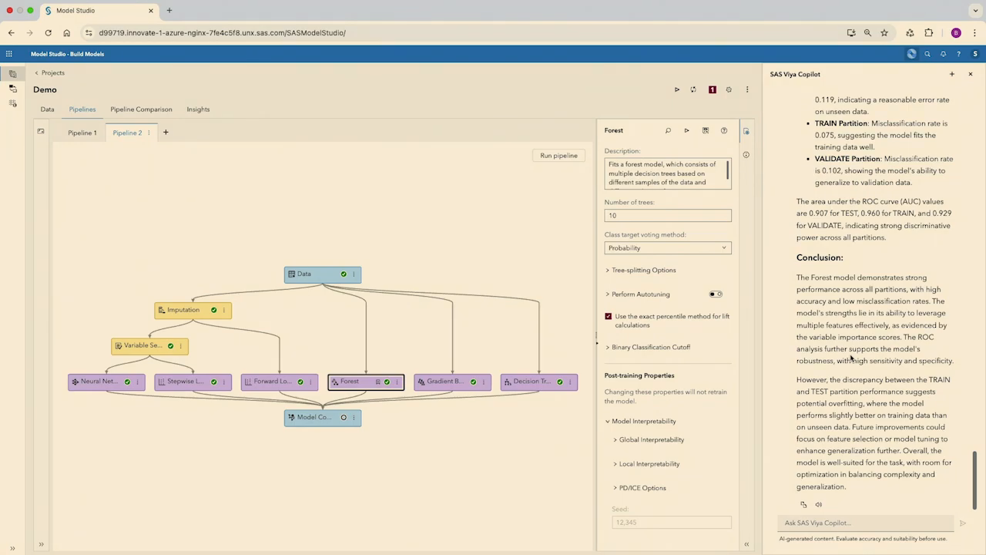
# Step: Ask Copilot to "improve this node" for the Forest node and apply the improvements it proposes
pyautogui.click(829, 521)
pyautogui.write('improve this nod')
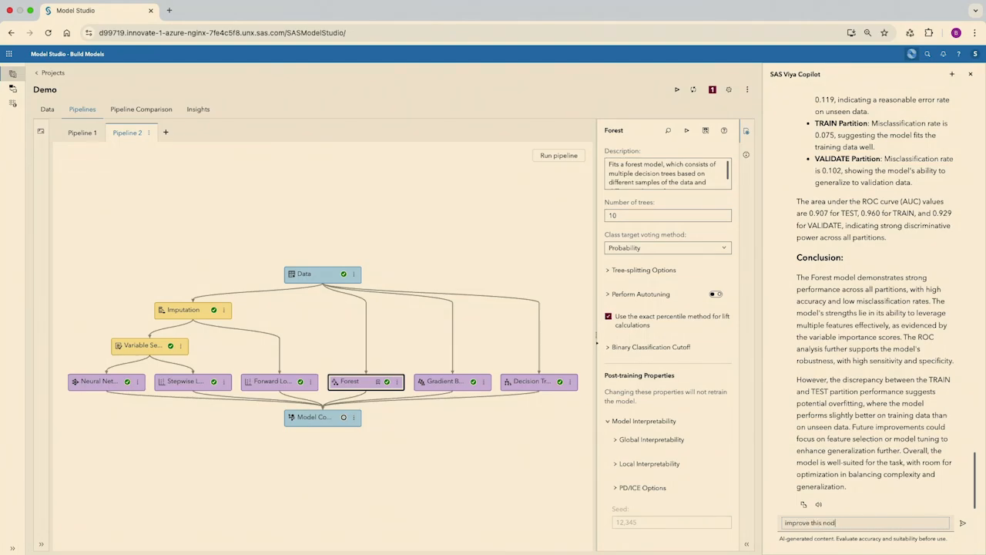
pyautogui.write('e')
pyautogui.press('Return')
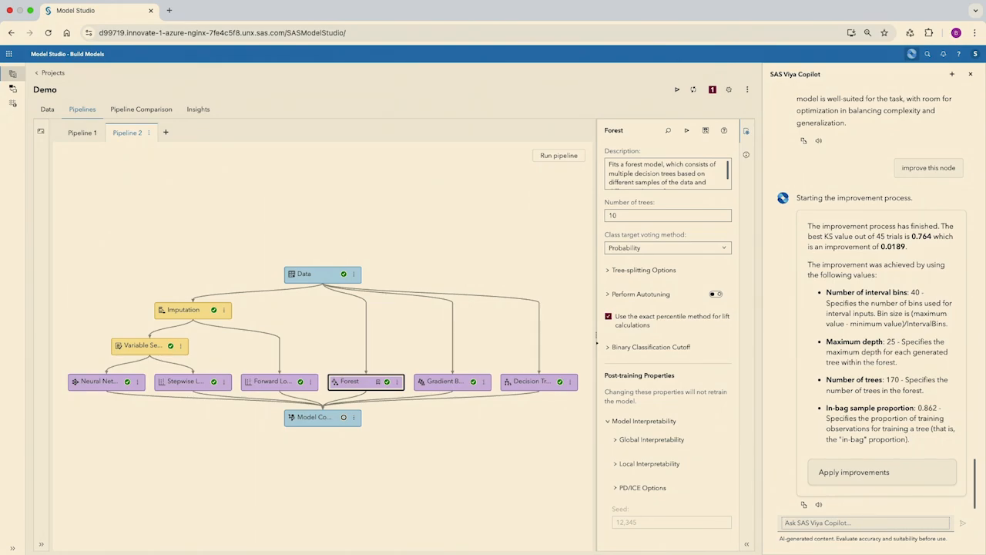
pyautogui.click(850, 466)
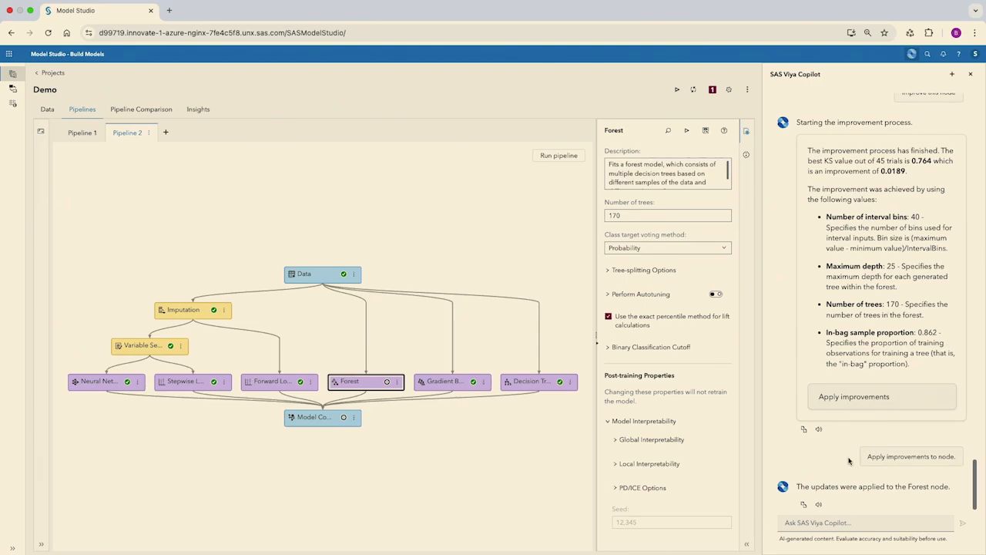
# Step: Ask Copilot "what is model comparison?", select the Model Comparison node in Pipeline 2, and read the answer
pyautogui.click(860, 521)
pyautogui.write('what is model compa')
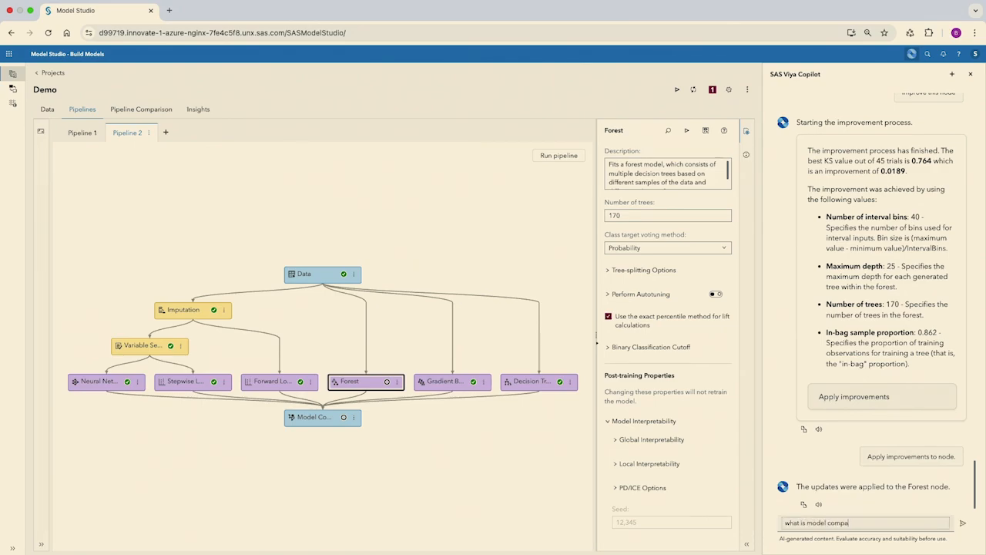
pyautogui.write('rison?')
pyautogui.press('Return')
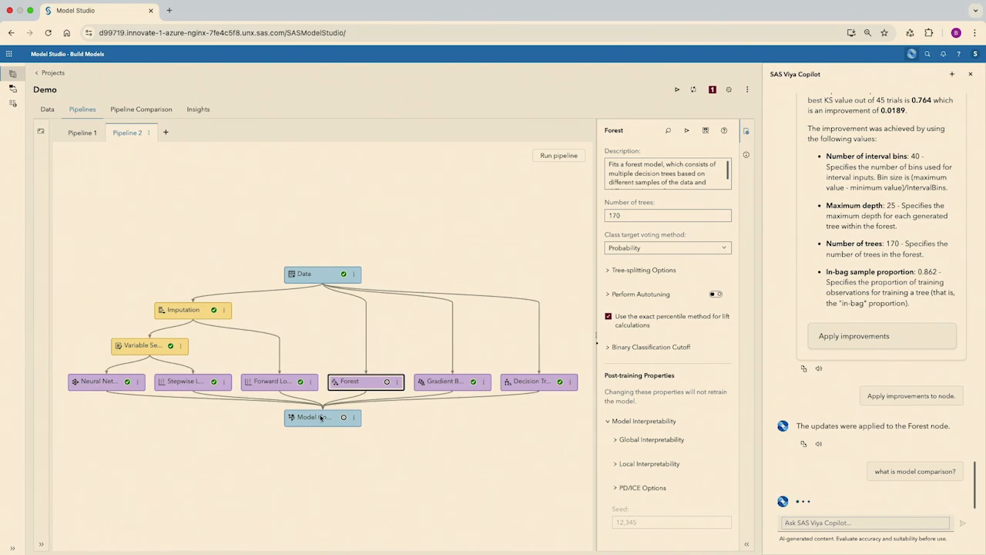
pyautogui.moveTo(321, 420)
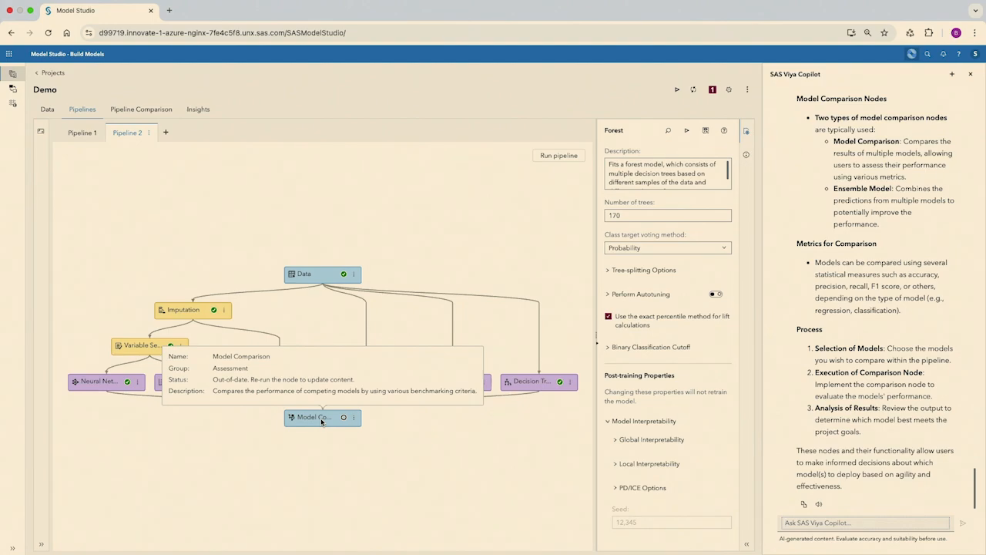
pyautogui.click(322, 421)
pyautogui.scroll(1, 880, 247)
pyautogui.scroll(3, 880, 247)
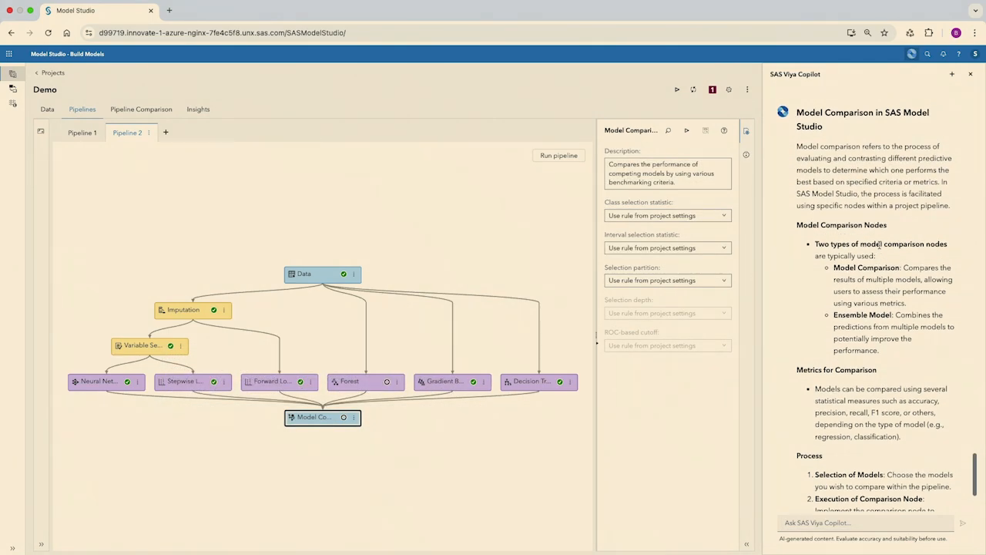